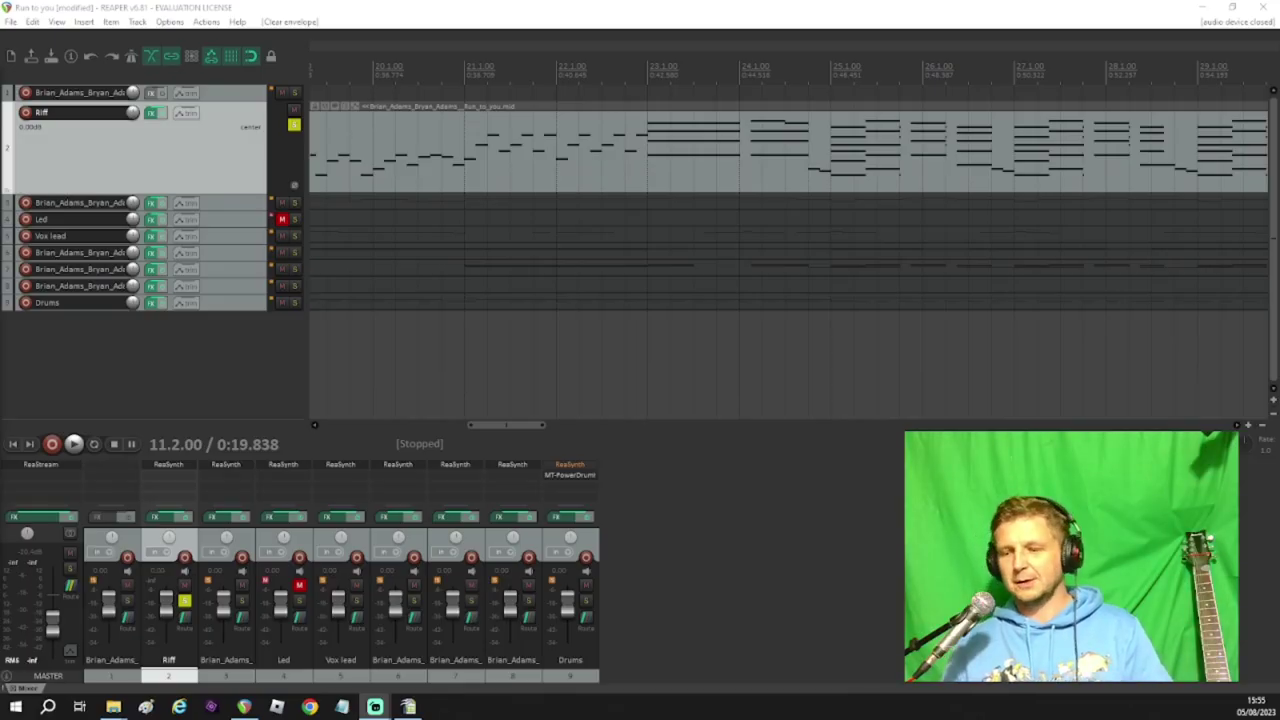
# Select the Riff track and show its volume envelope lane at 0.00dB
pyautogui.click(246, 381)
pyautogui.click(204, 137)
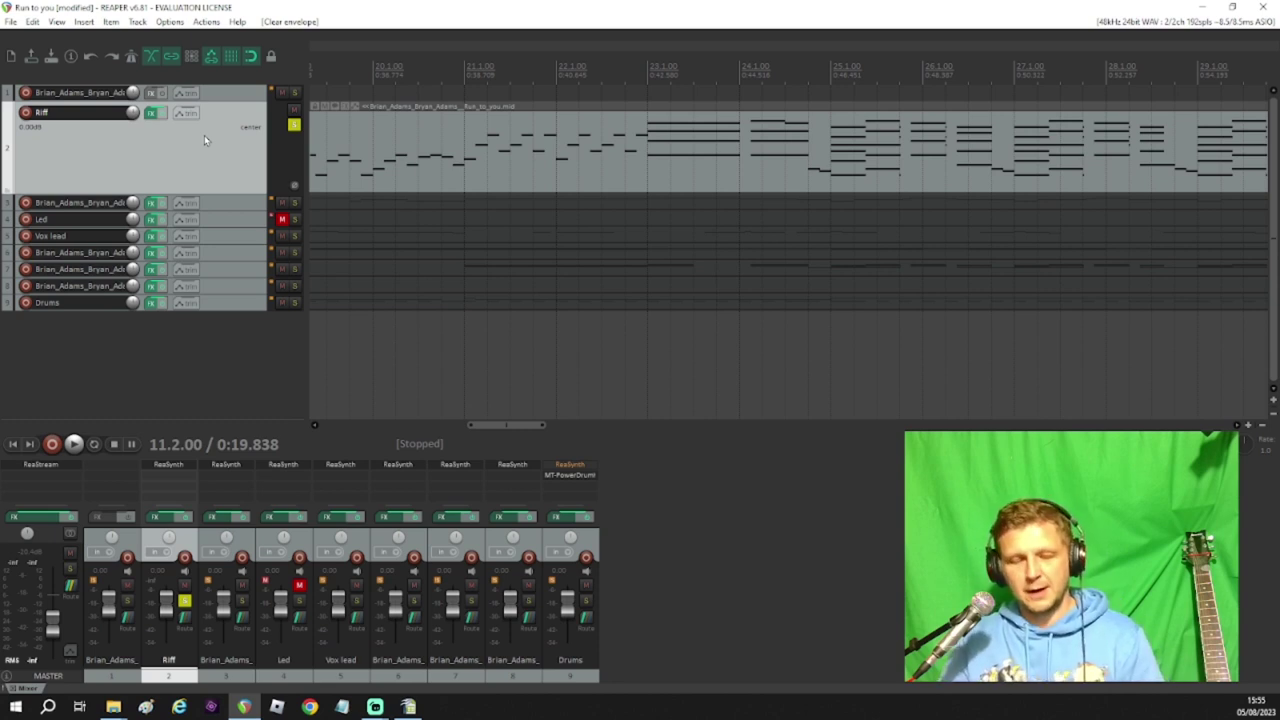
pyautogui.press('v')
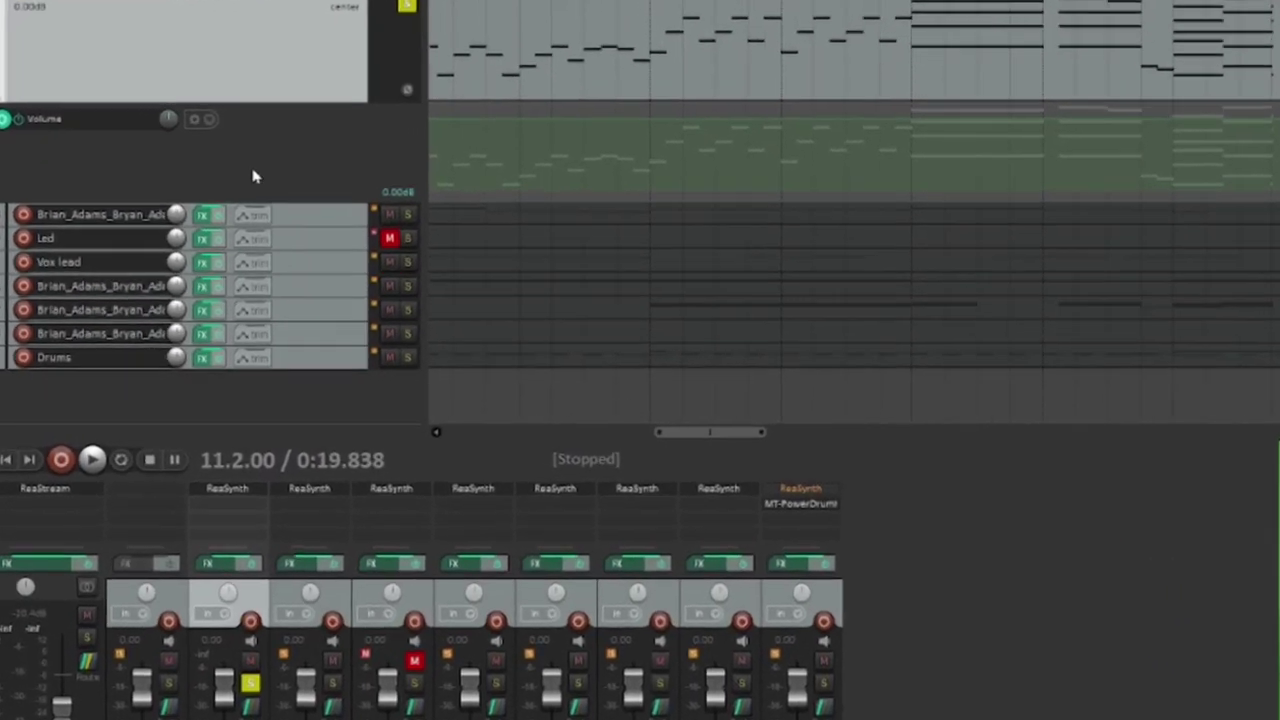
pyautogui.rightClick(188, 244)
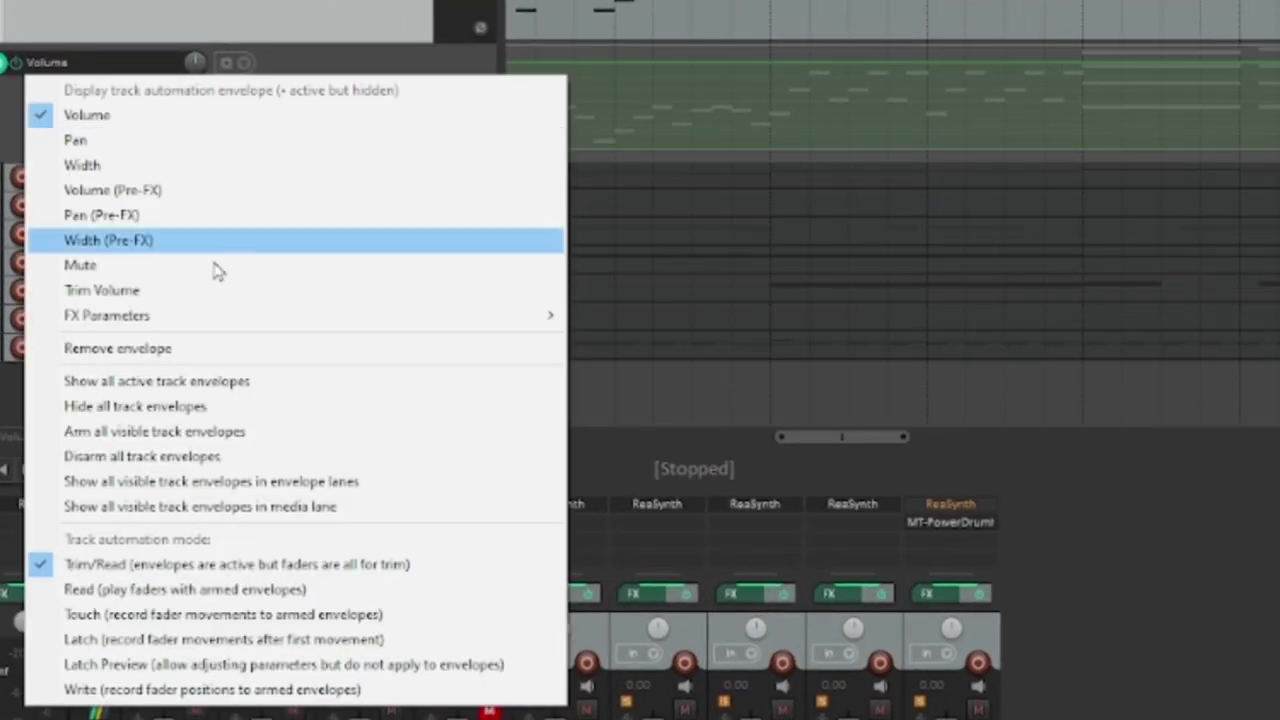
# Add an envelope for ReaSynth's Square mix parameter under FX Parameters on the Riff track
pyautogui.moveTo(147, 322)
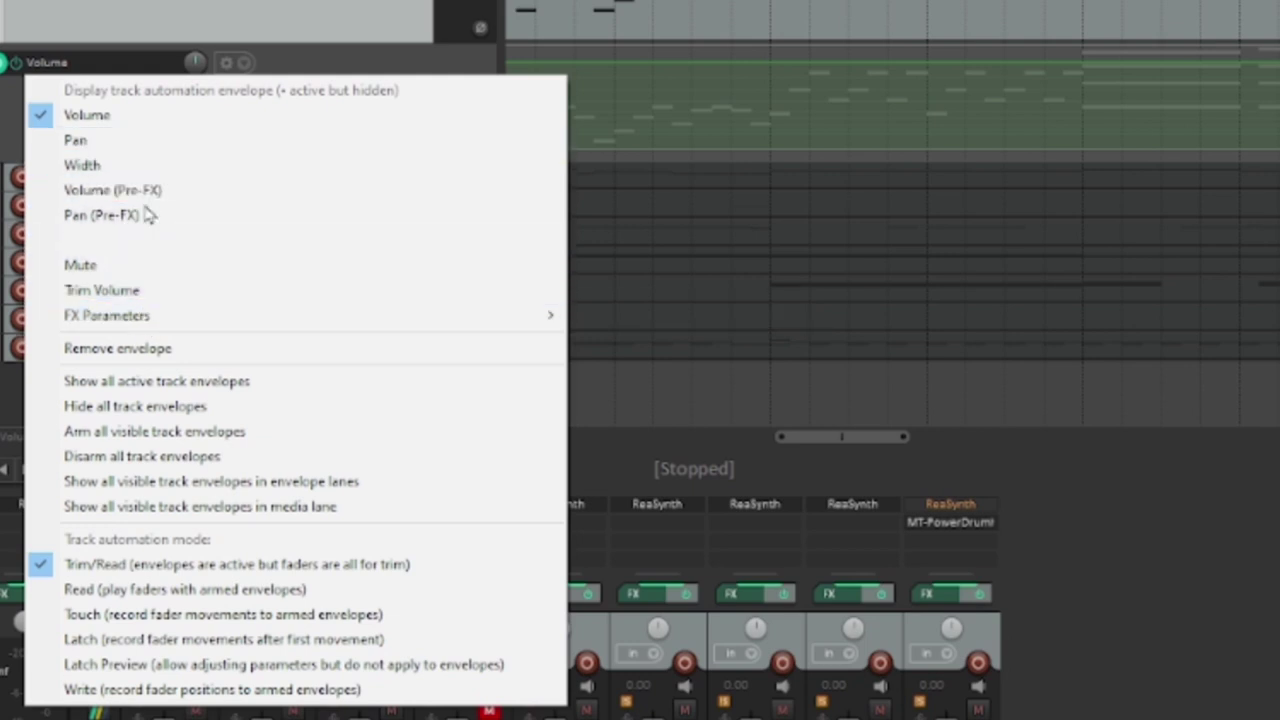
pyautogui.moveTo(252, 323)
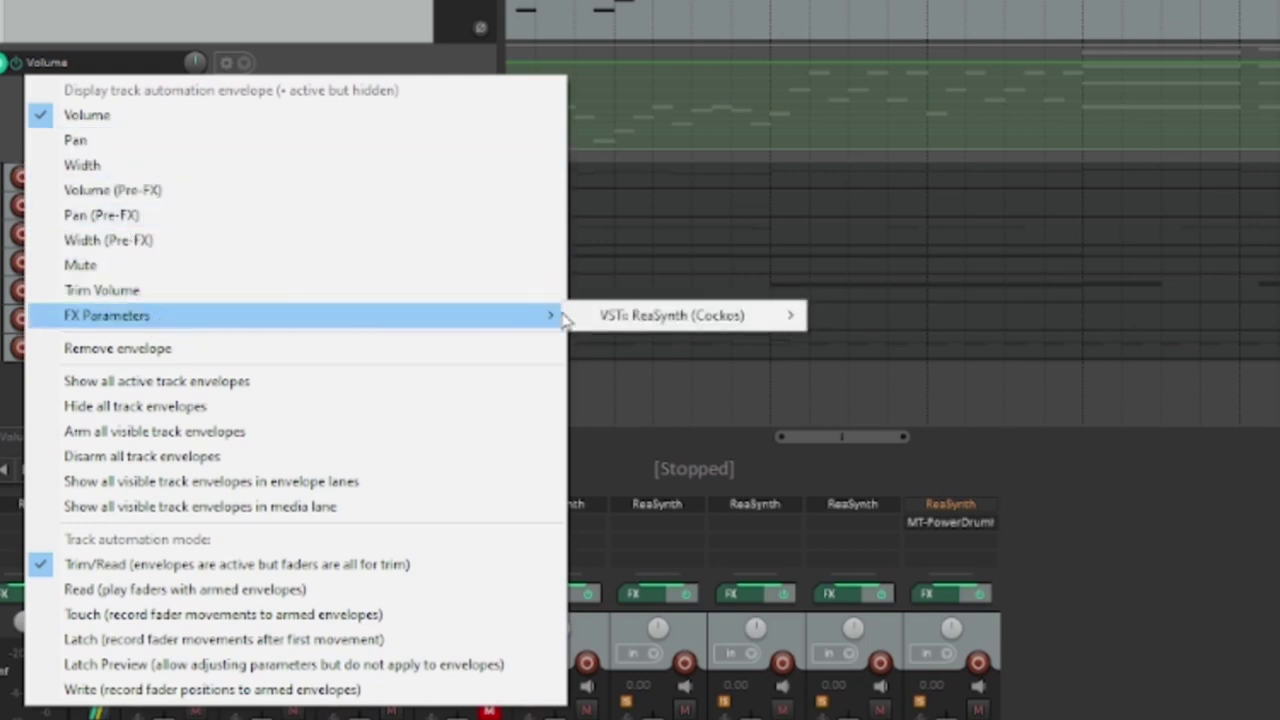
pyautogui.moveTo(656, 318)
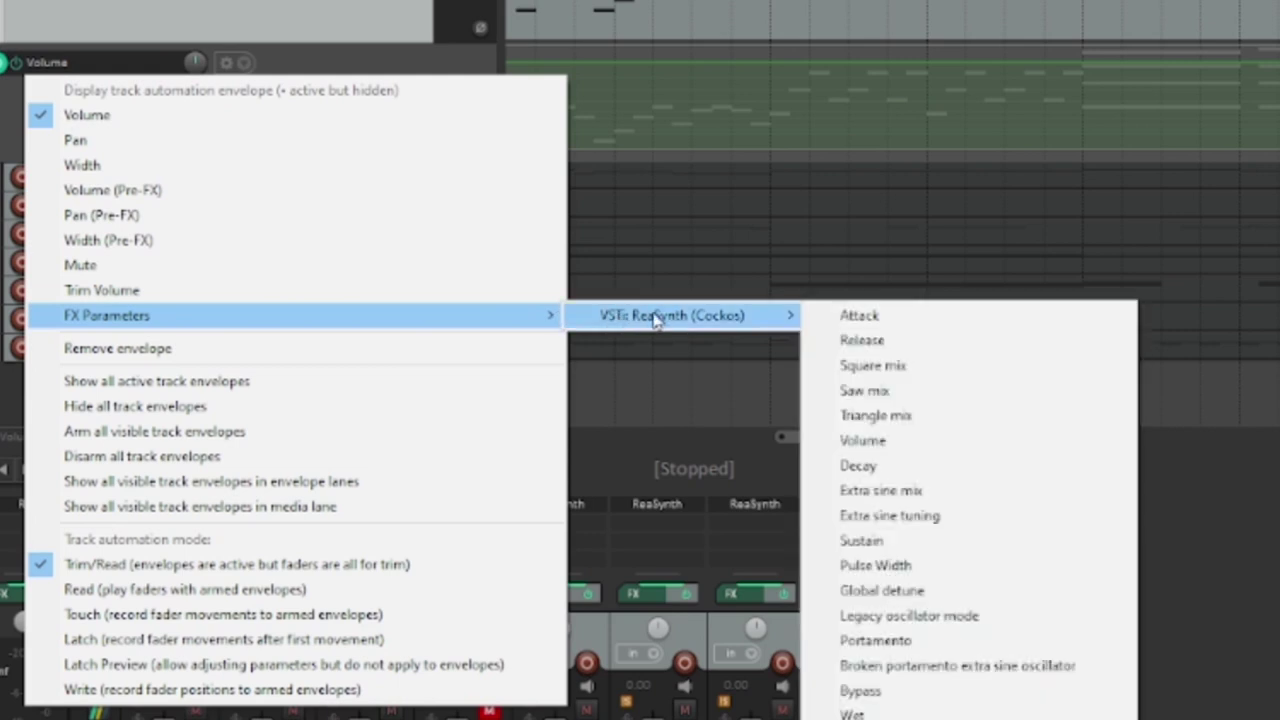
pyautogui.click(926, 368)
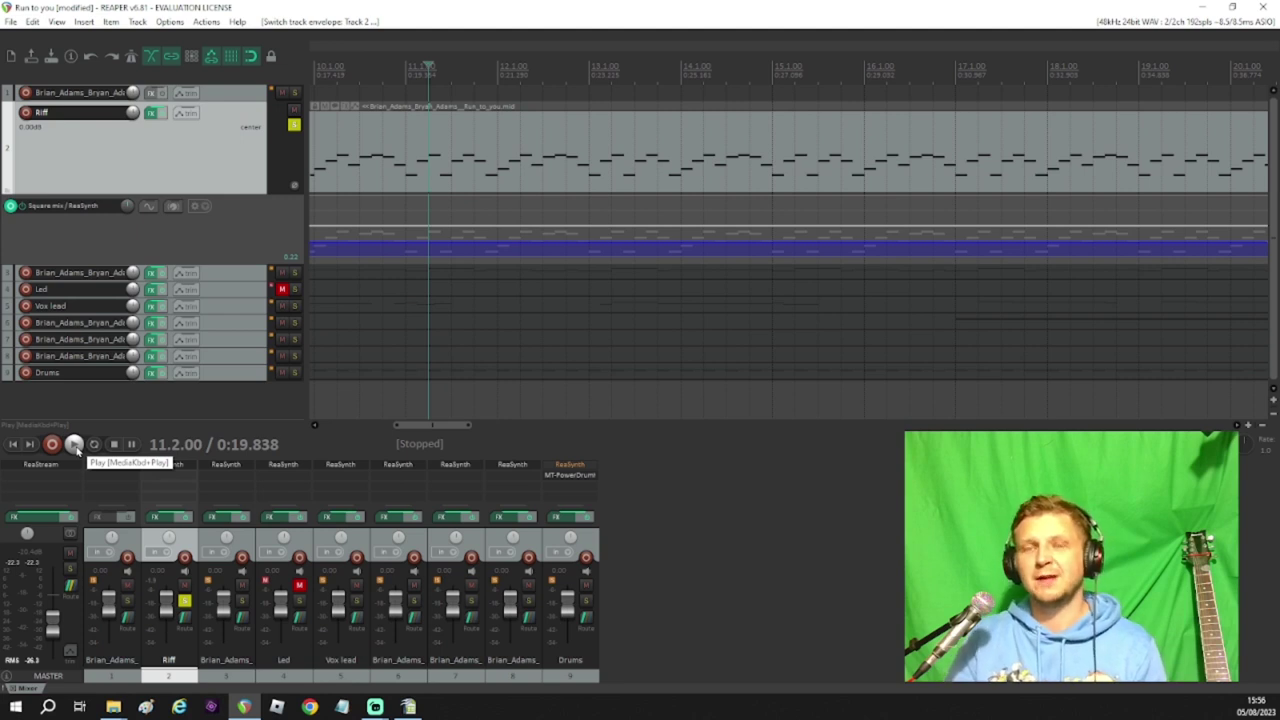
# Start playback and drag the Square mix envelope up from 0.22 to 0.54
pyautogui.click(74, 444)
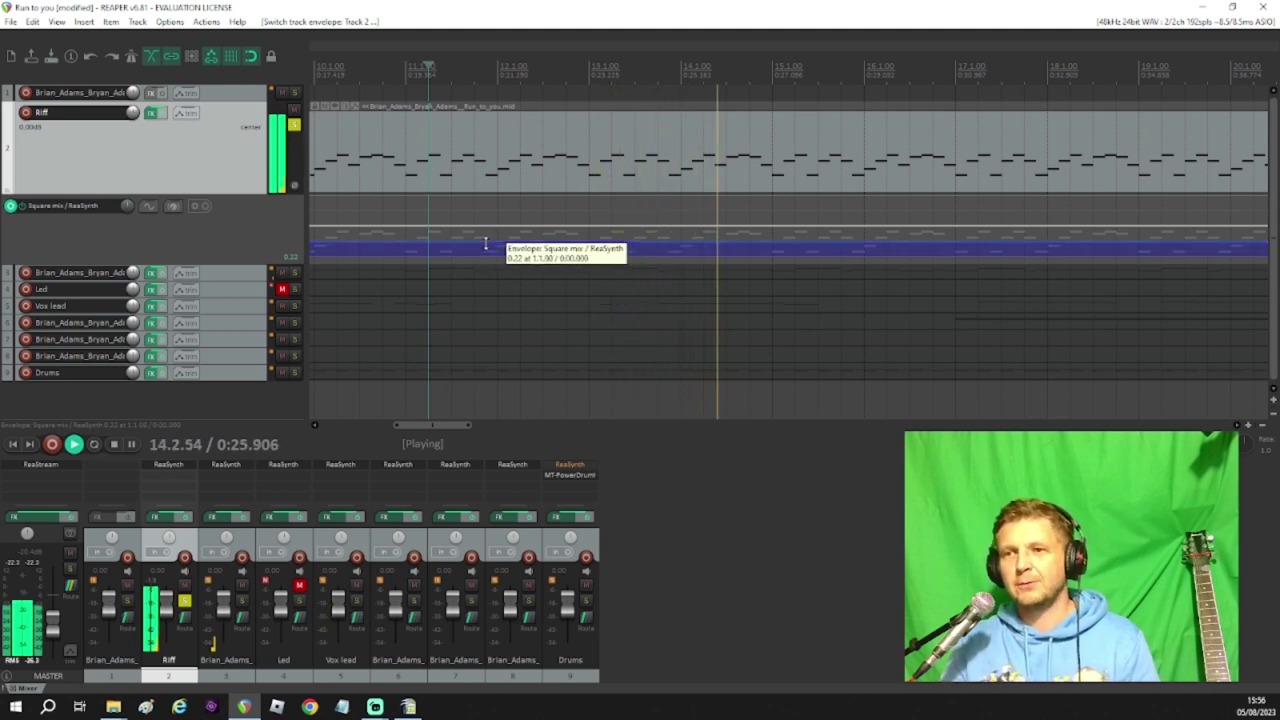
pyautogui.moveTo(487, 243); pyautogui.dragTo(477, 200)
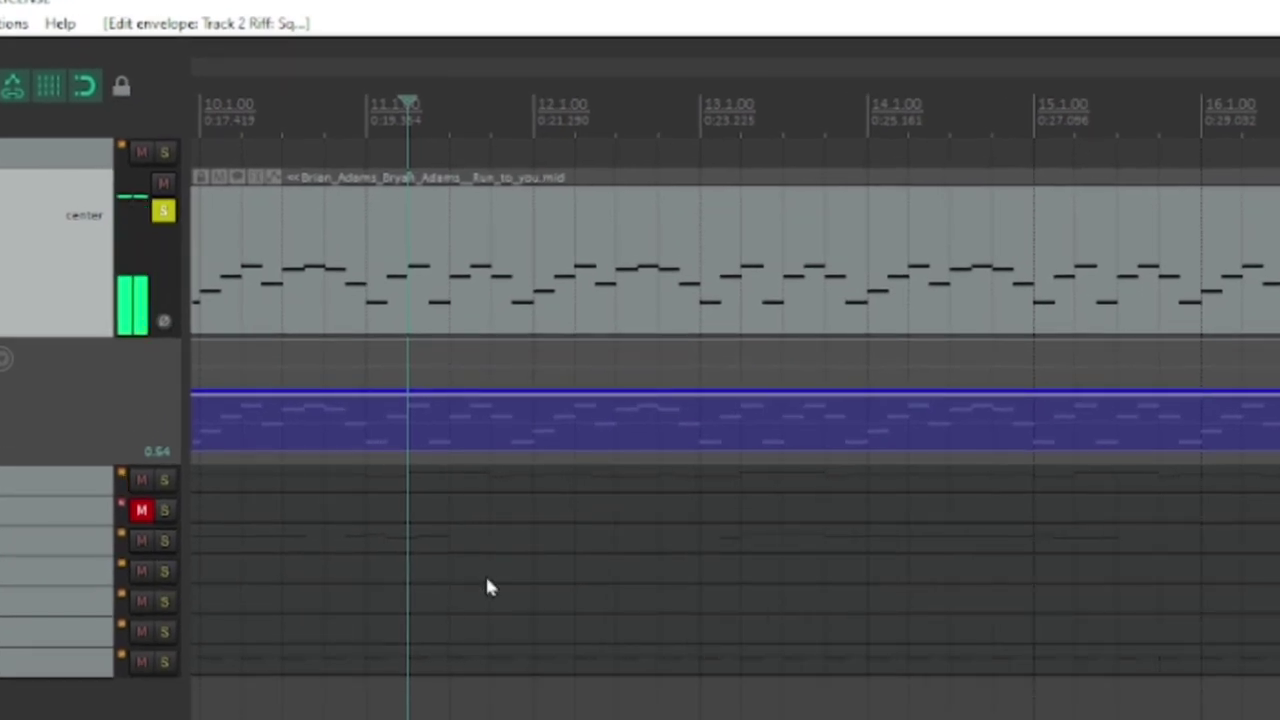
# Add three Square mix envelope points and raise the middle one to the lane's top
pyautogui.keyDown('shift'); pyautogui.click(298, 400); pyautogui.keyUp('shift')
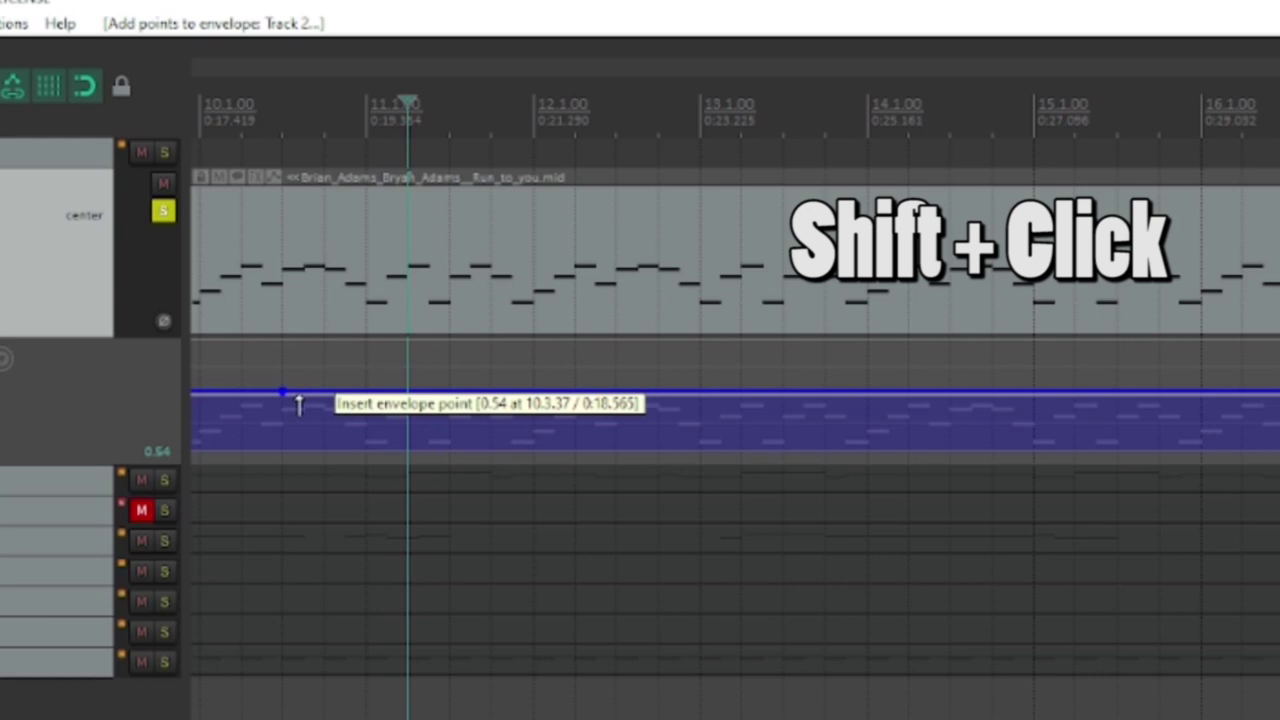
pyautogui.keyDown('shift'); pyautogui.click(592, 409); pyautogui.keyUp('shift')
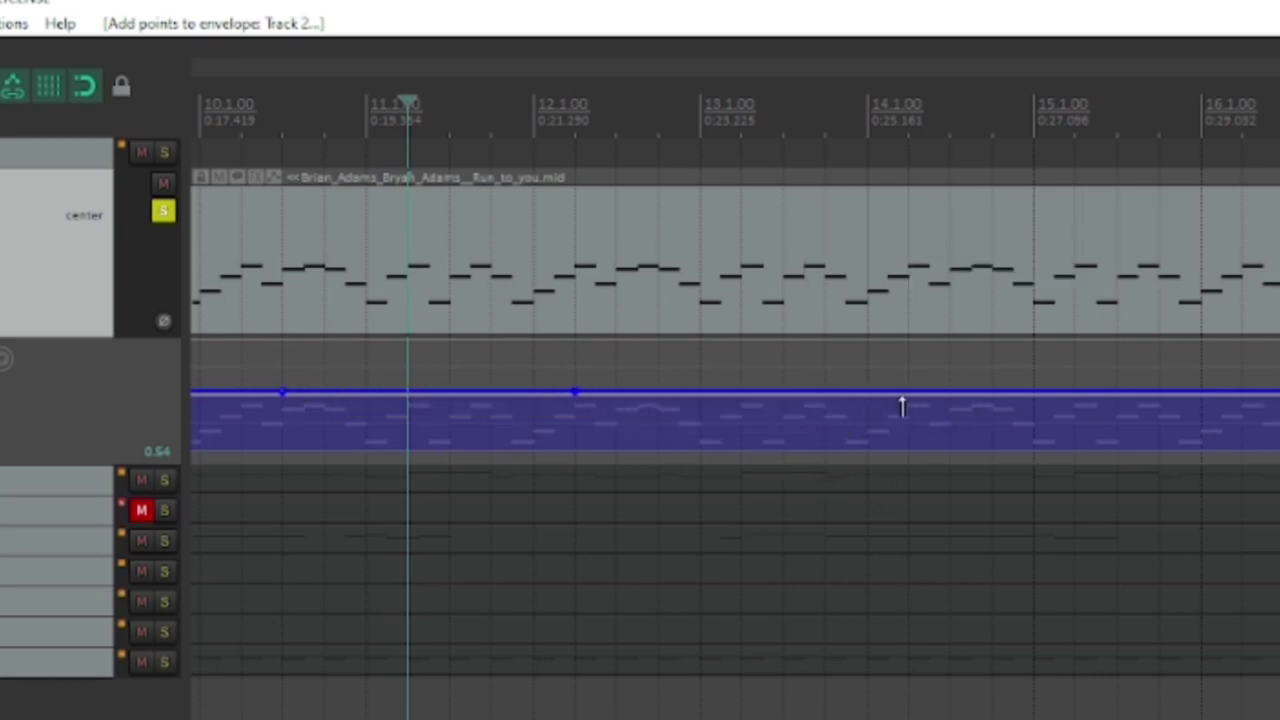
pyautogui.keyDown('shift'); pyautogui.click(906, 408); pyautogui.keyUp('shift')
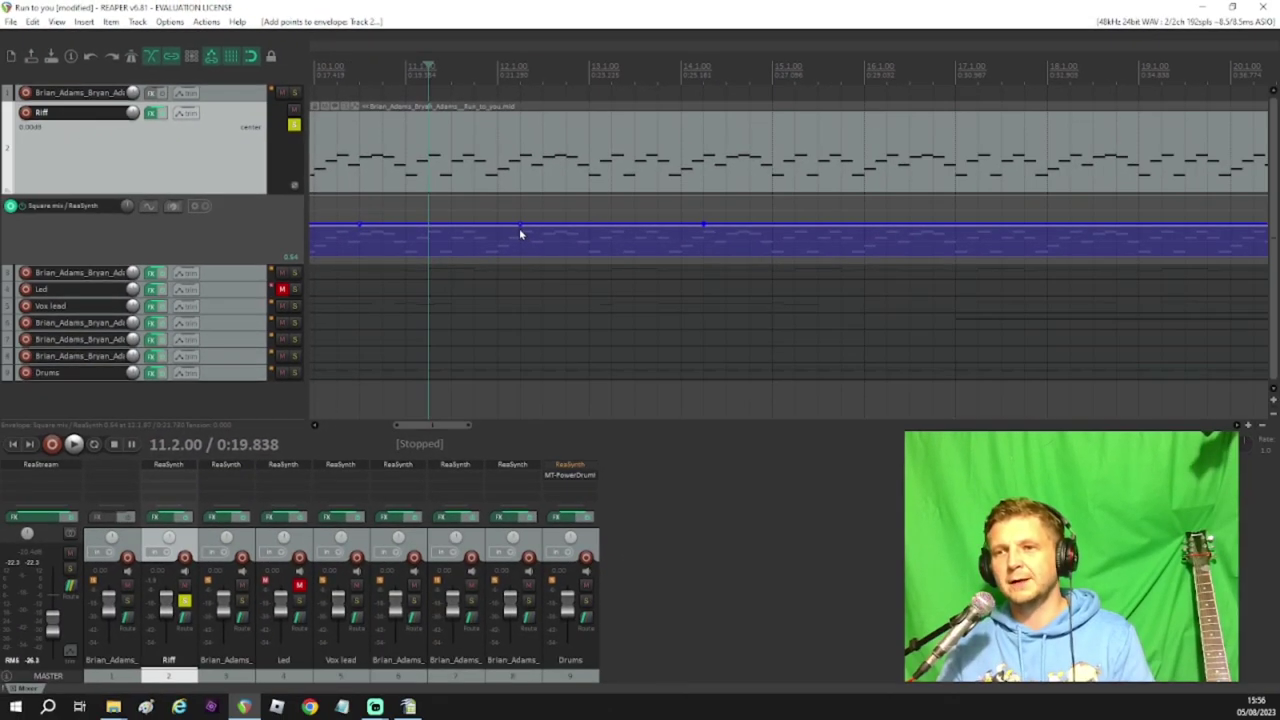
pyautogui.moveTo(519, 228); pyautogui.dragTo(518, 172)
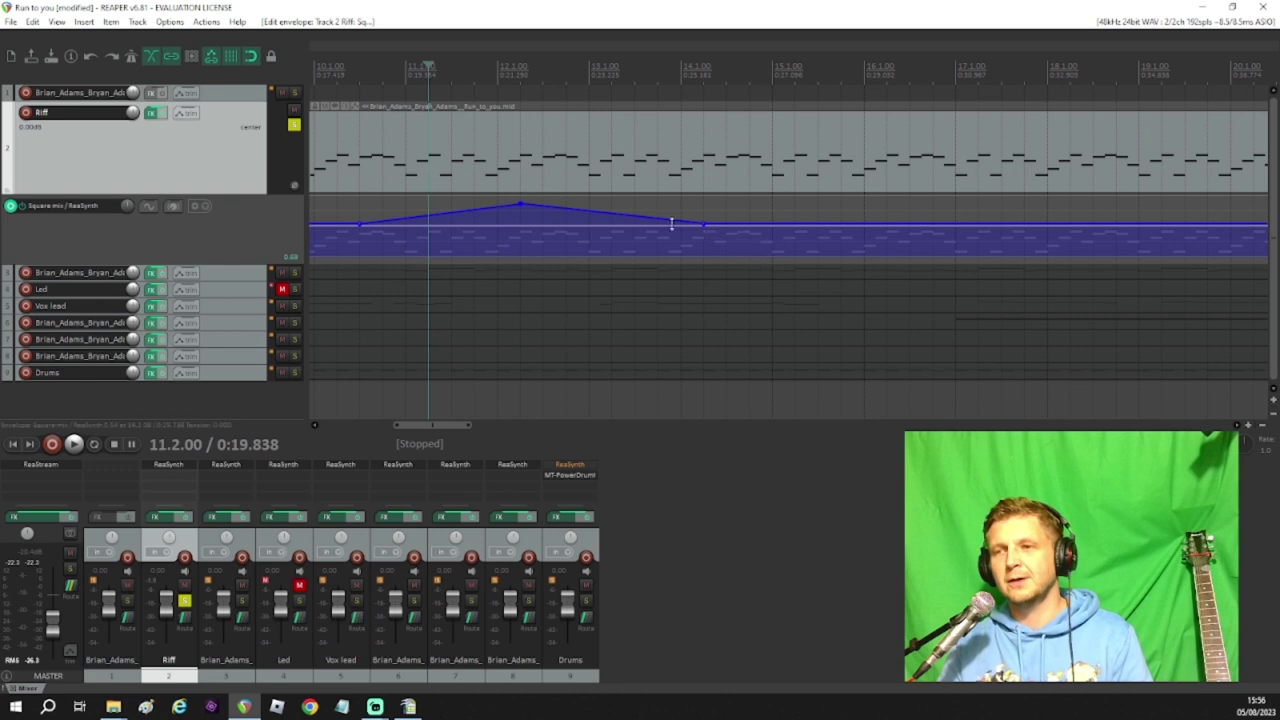
# Add a point on the falling slope and pull it down to a 0.34 dip
pyautogui.click(592, 211)
pyautogui.moveTo(593, 213); pyautogui.dragTo(598, 362)
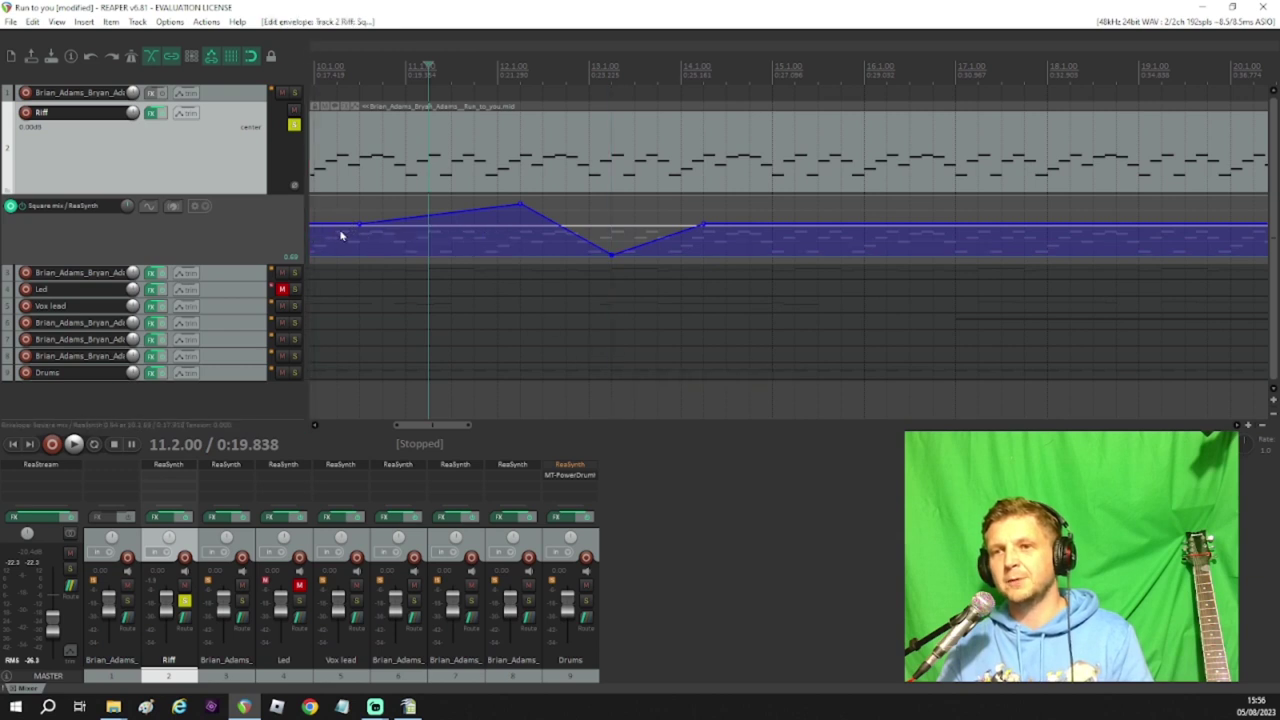
pyautogui.moveTo(357, 228)
pyautogui.moveTo(357, 228)
pyautogui.mouseDown()
pyautogui.moveTo(329, 229)
pyautogui.moveTo(359, 228)
pyautogui.mouseUp()
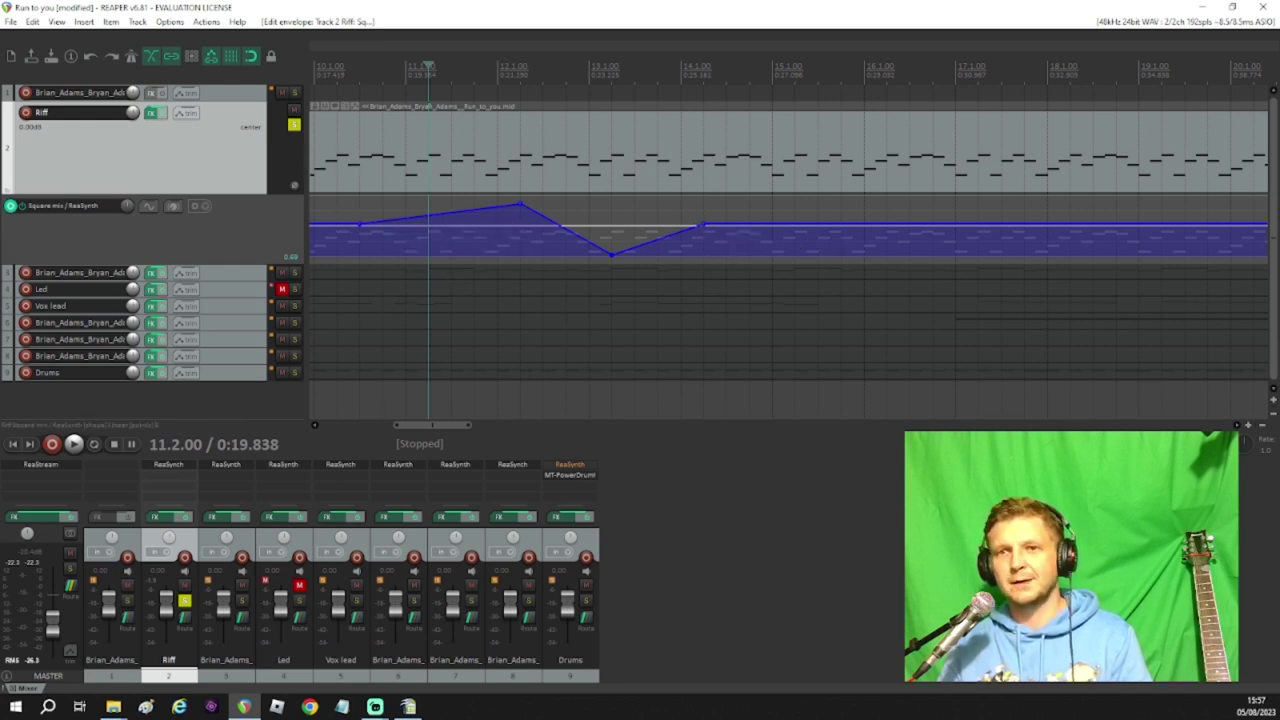
pyautogui.press('space')
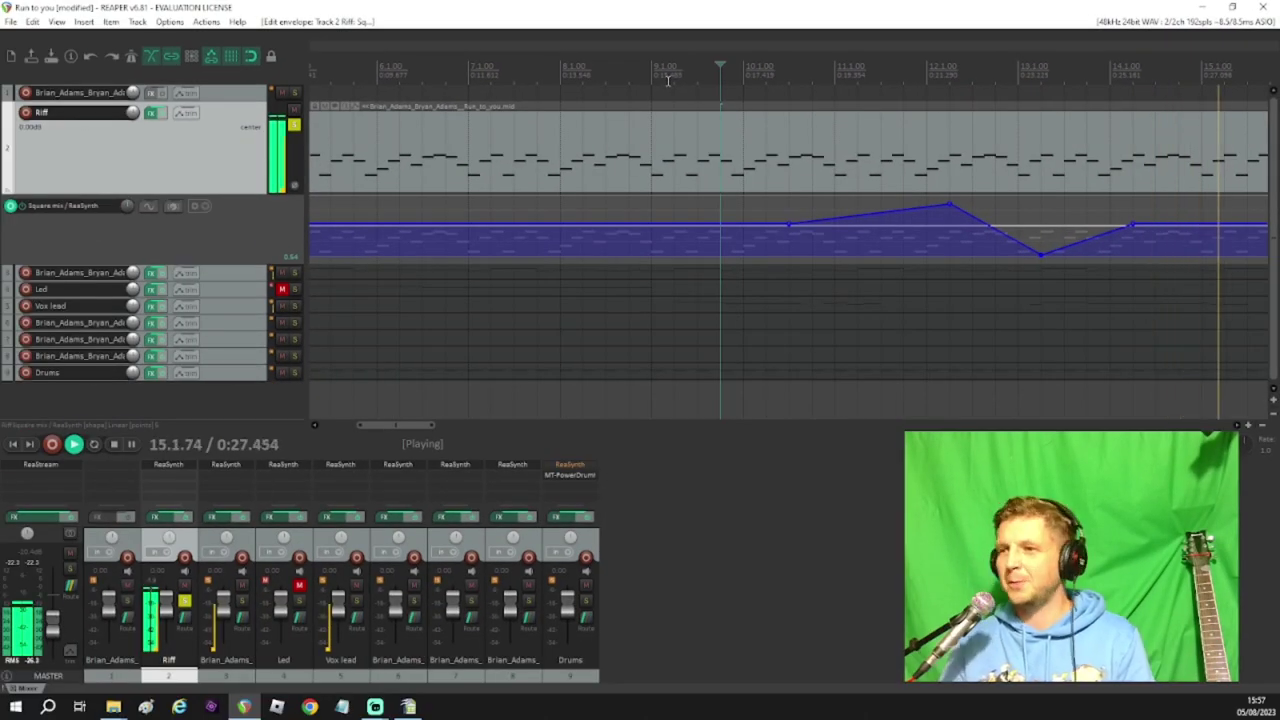
pyautogui.press('space')
pyautogui.scroll(-2, 1000, 252)
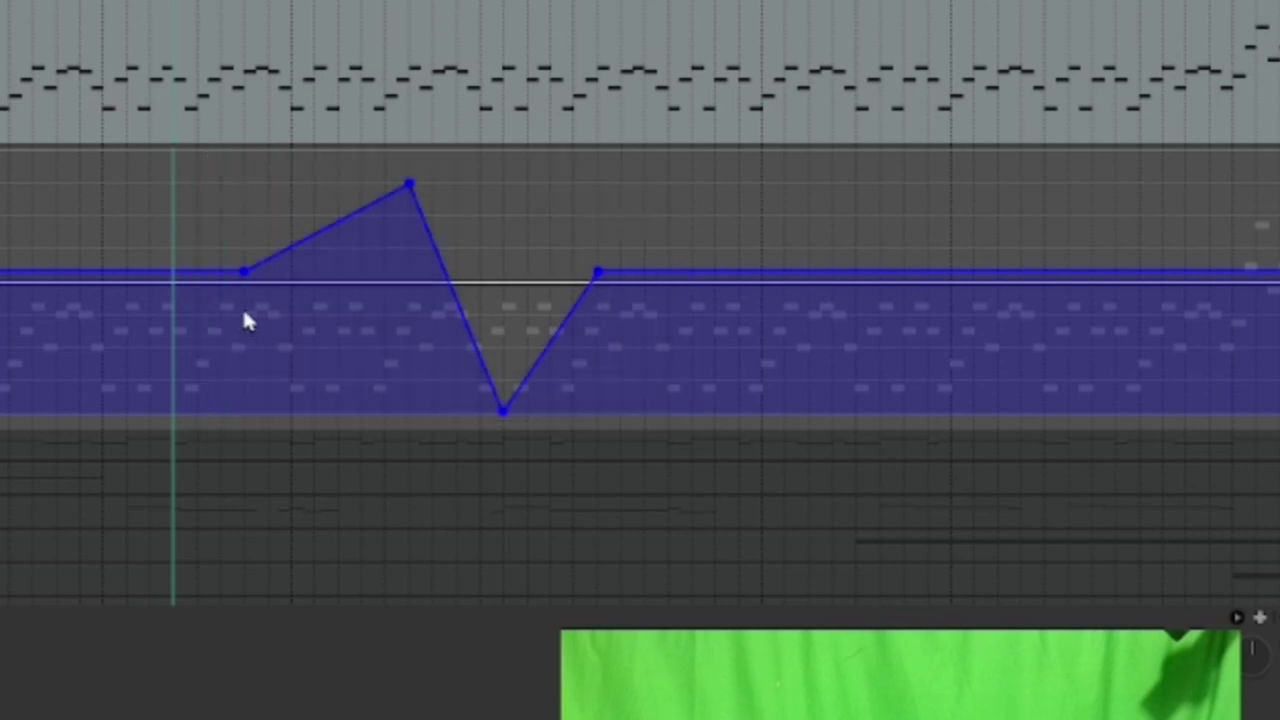
# Copy the ramp-and-dip envelope points and paste a duplicate just after the original
pyautogui.hotkey('ctrl', 'c')
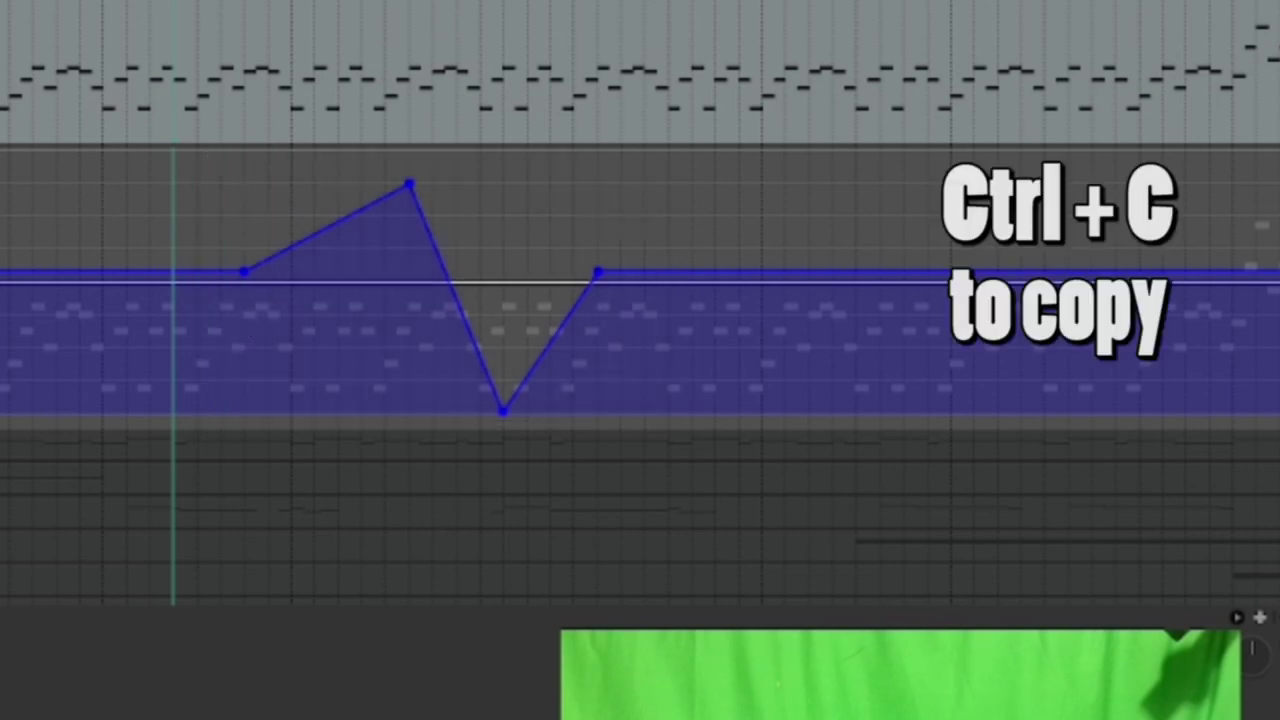
pyautogui.click(950, 480)
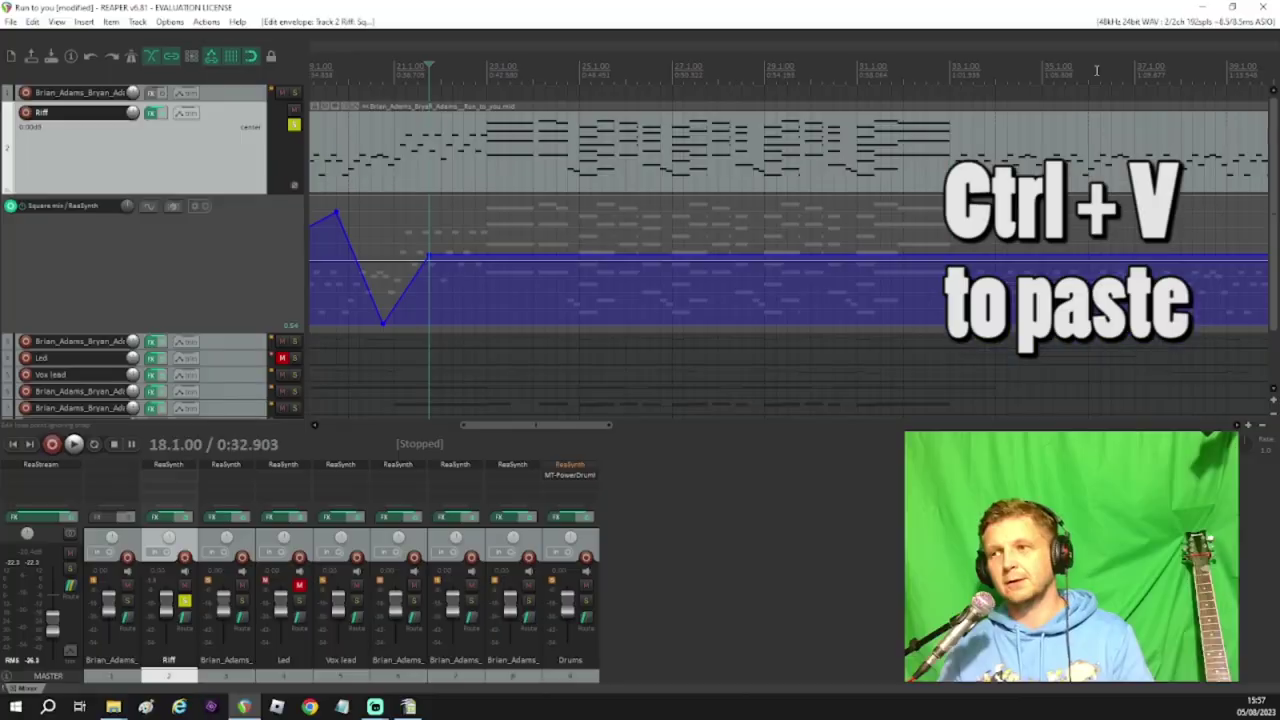
pyautogui.hotkey('ctrl', 'v')
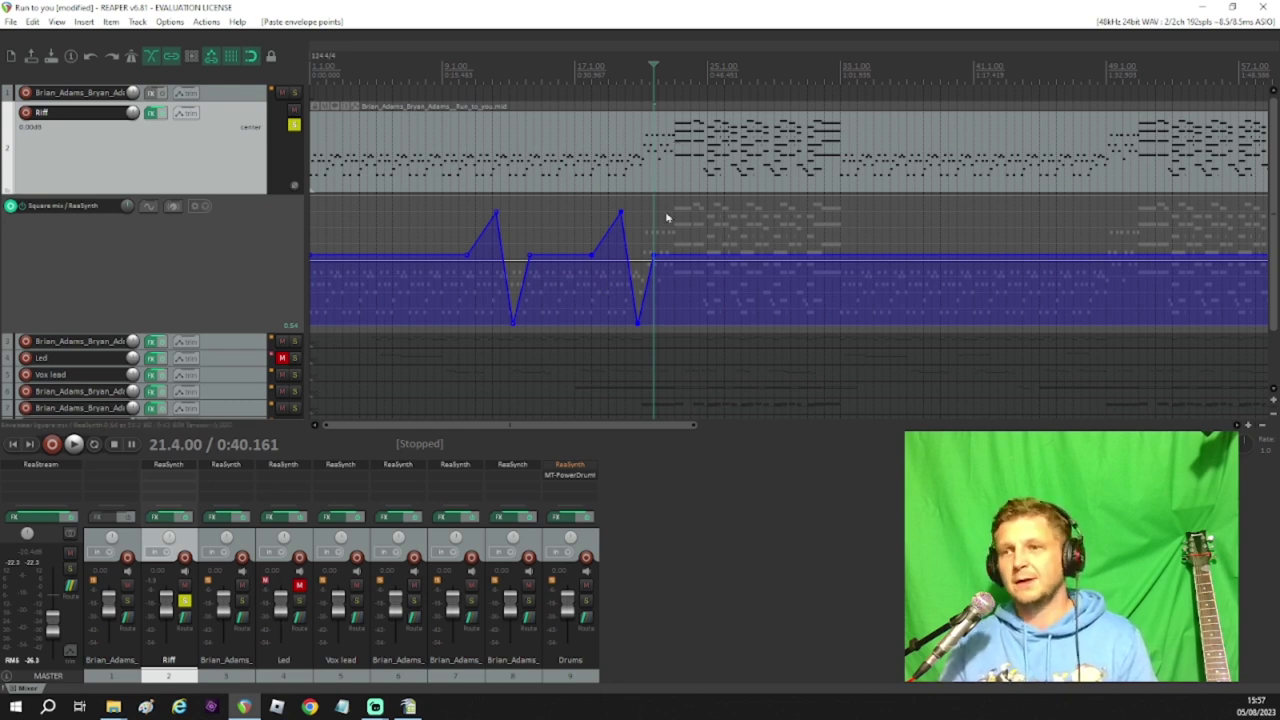
# Shift the pasted shape slightly later and higher, and stretch the rise after the second dip
pyautogui.moveTo(636, 322)
pyautogui.mouseDown()
pyautogui.moveTo(632, 269)
pyautogui.moveTo(617, 288)
pyautogui.moveTo(637, 286)
pyautogui.moveTo(624, 279)
pyautogui.moveTo(631, 300)
pyautogui.mouseUp()
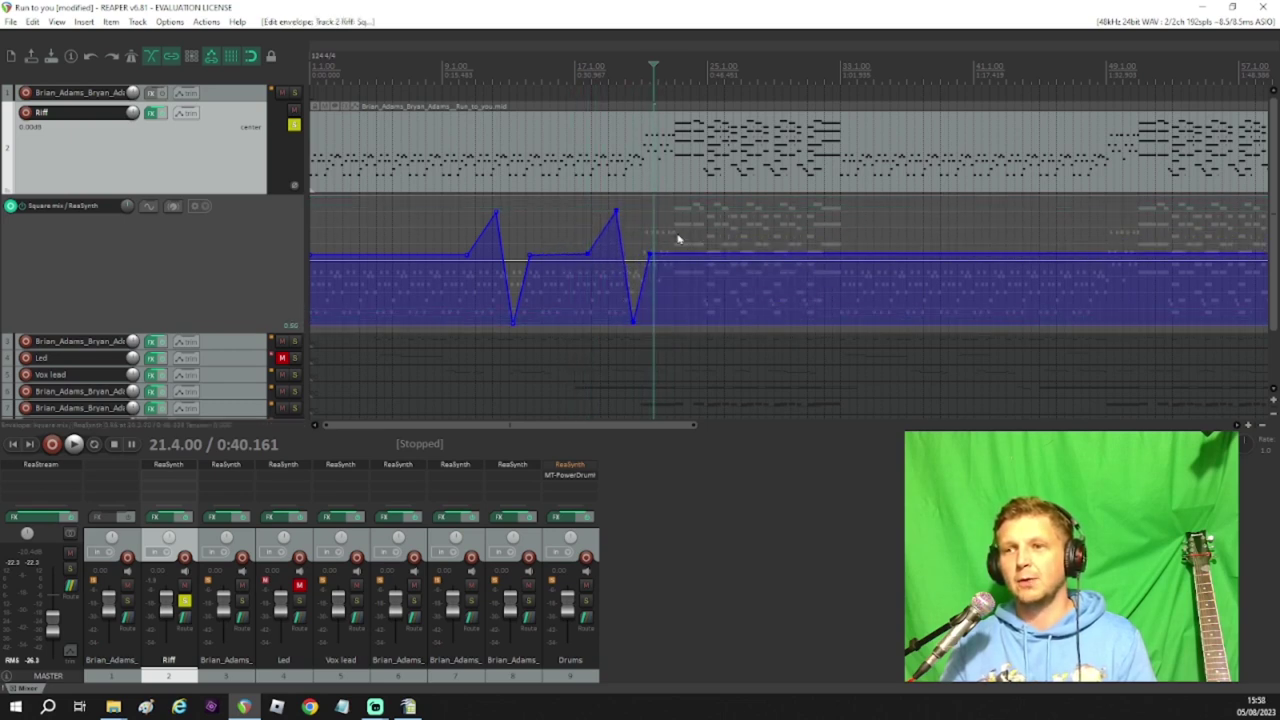
pyautogui.click(676, 238)
pyautogui.moveTo(651, 260)
pyautogui.mouseDown()
pyautogui.moveTo(709, 229)
pyautogui.moveTo(664, 275)
pyautogui.moveTo(638, 256)
pyautogui.moveTo(632, 220)
pyautogui.moveTo(652, 220)
pyautogui.moveTo(652, 285)
pyautogui.mouseUp()
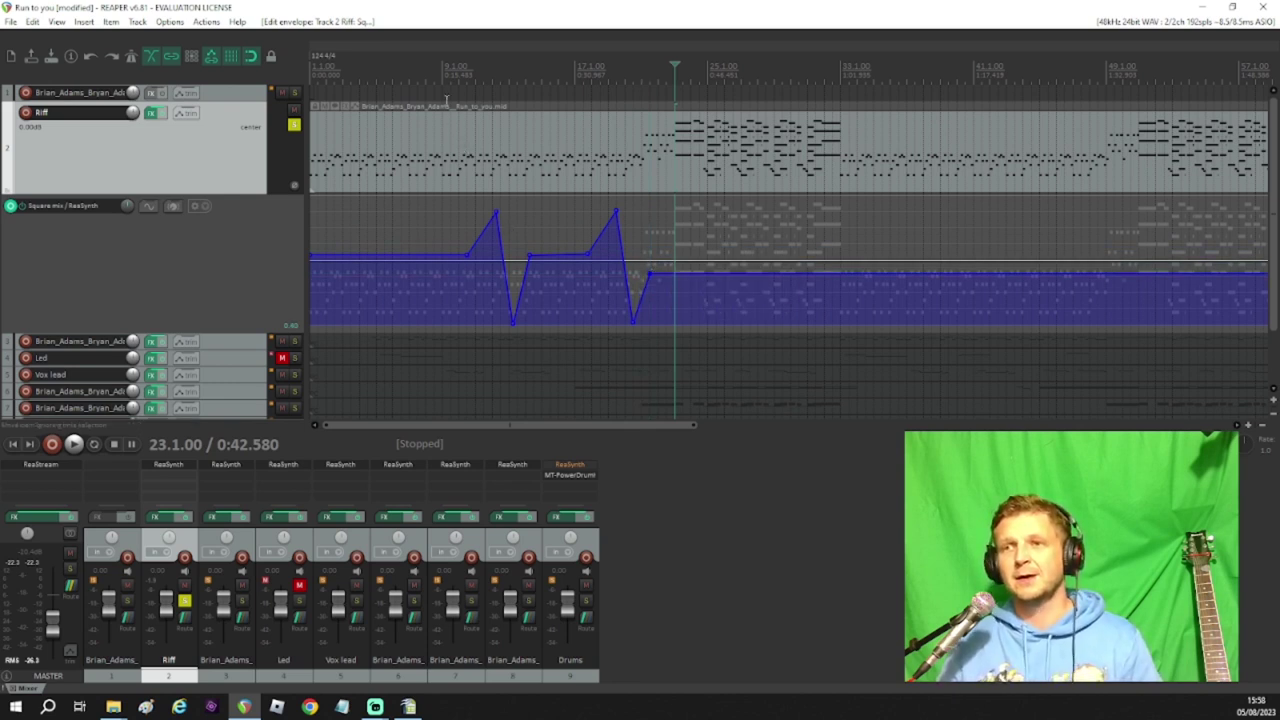
# Play back from 9.3.00 to hear the two swells, then stop
pyautogui.click(452, 70)
pyautogui.press('space')
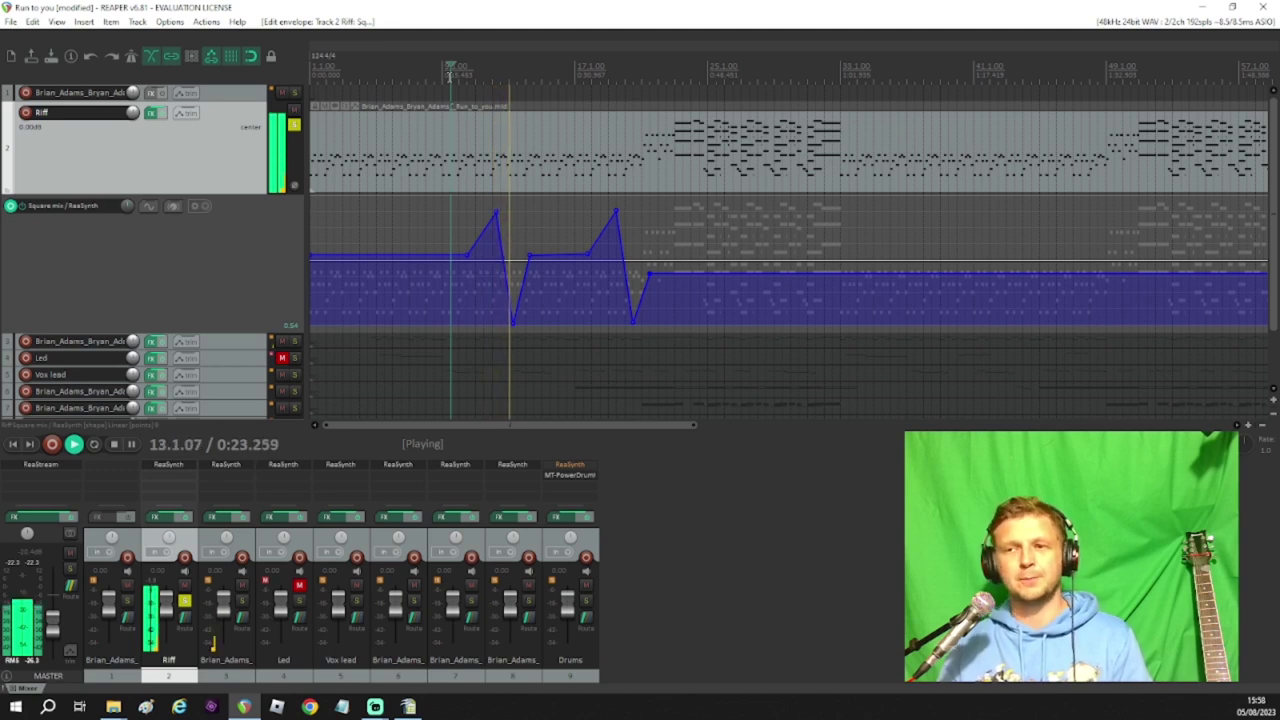
pyautogui.press('space')
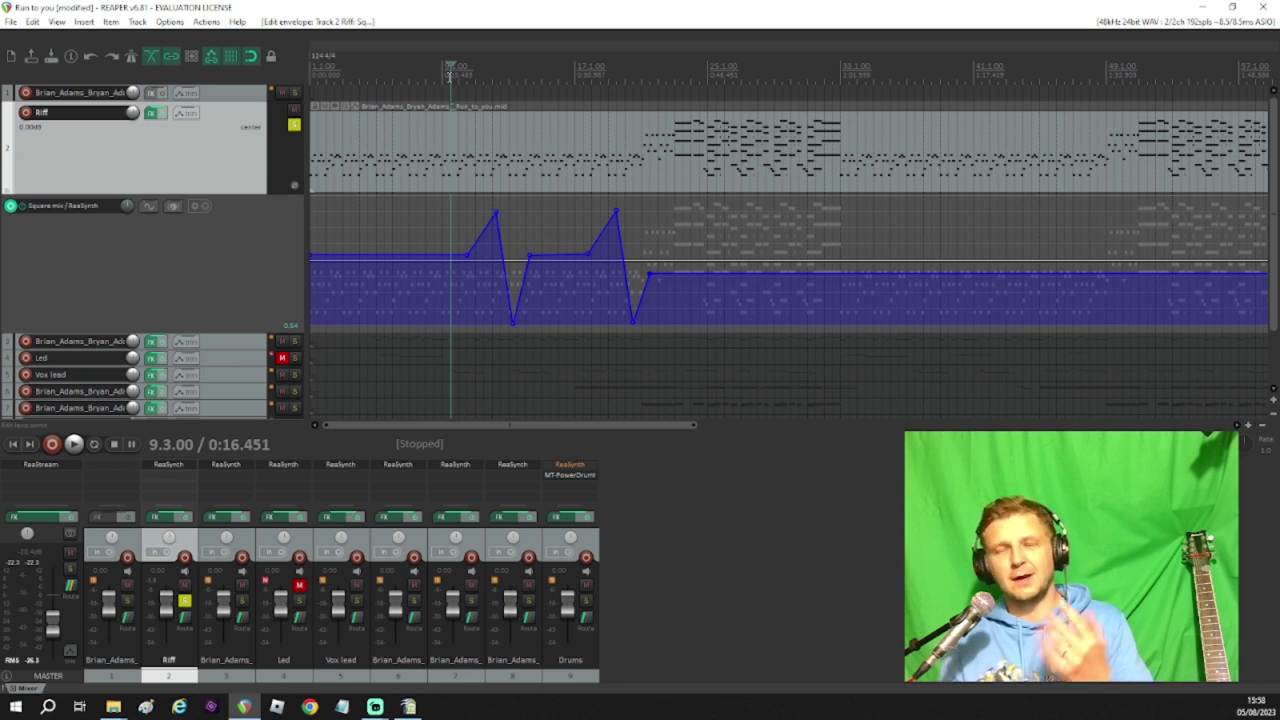
# Zoom in on the Square mix envelope around the first swell
pyautogui.scroll(3, 907, 261)
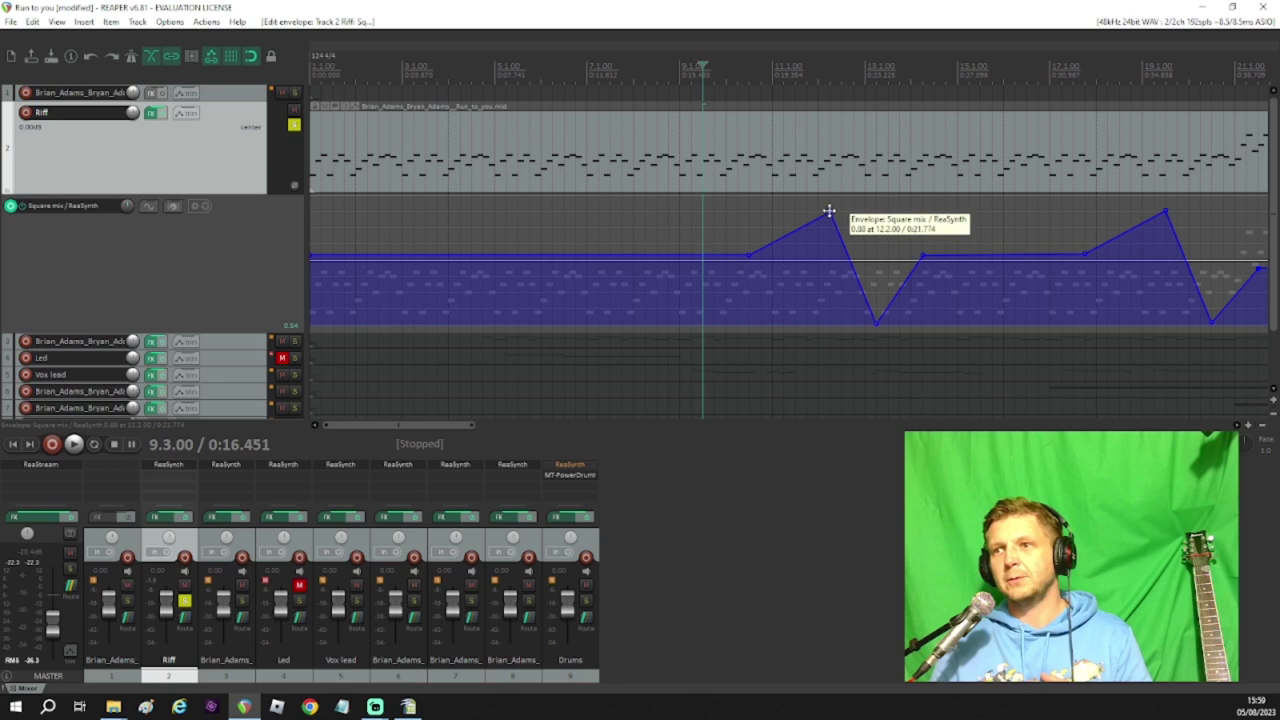
# Drag the peak, dip and return points into a flat 0.84 block dropping to 0.54 at 13.1.00
pyautogui.moveTo(824, 210); pyautogui.dragTo(746, 211)
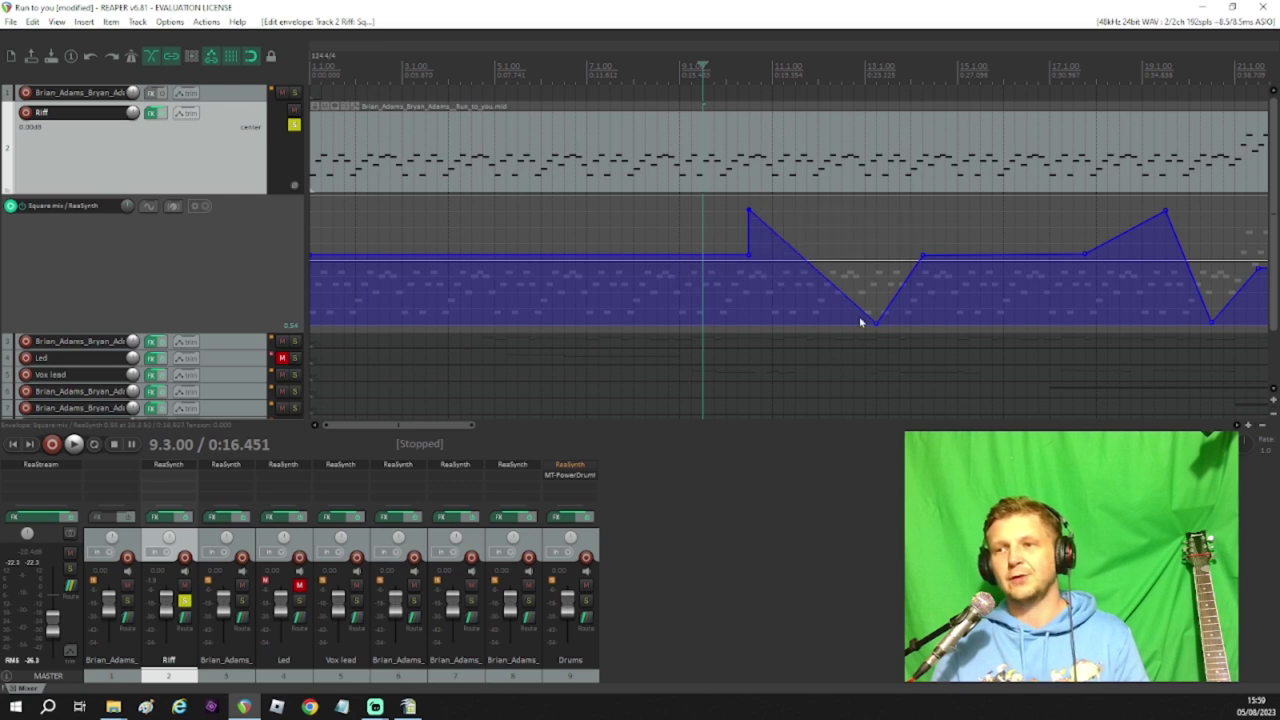
pyautogui.moveTo(874, 322); pyautogui.dragTo(865, 208)
pyautogui.moveTo(924, 258); pyautogui.dragTo(860, 264)
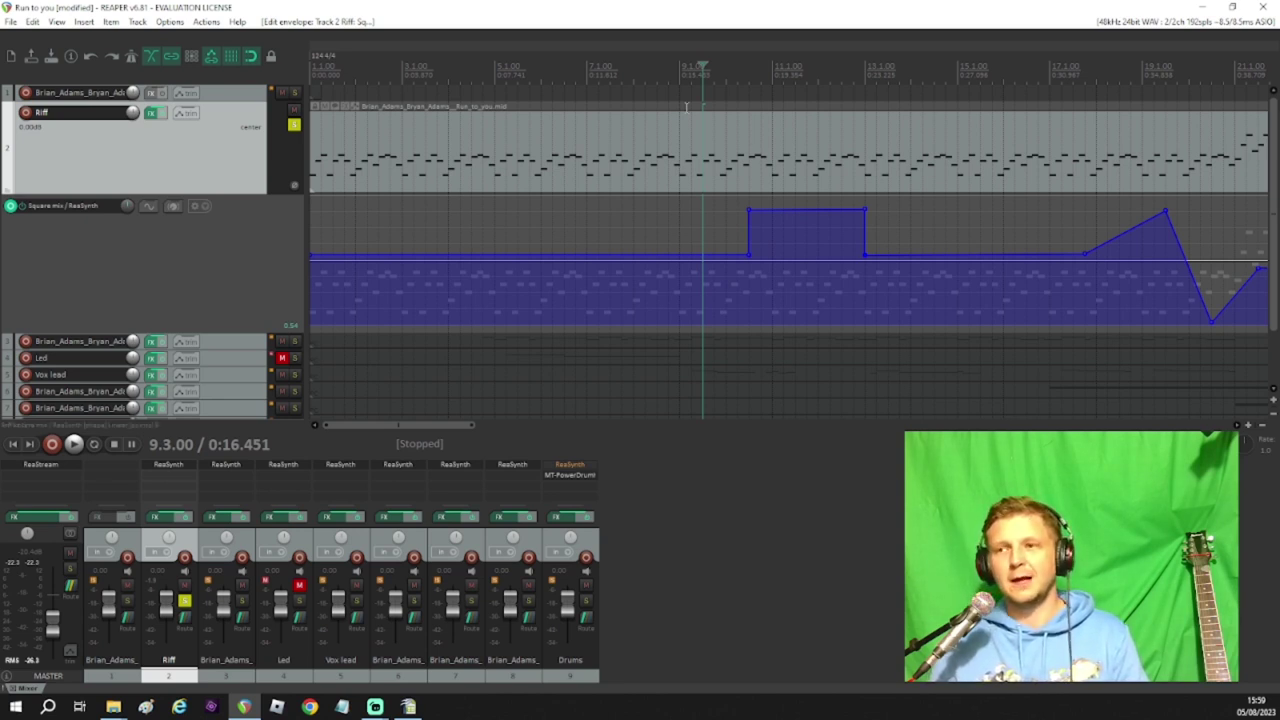
pyautogui.press('space')
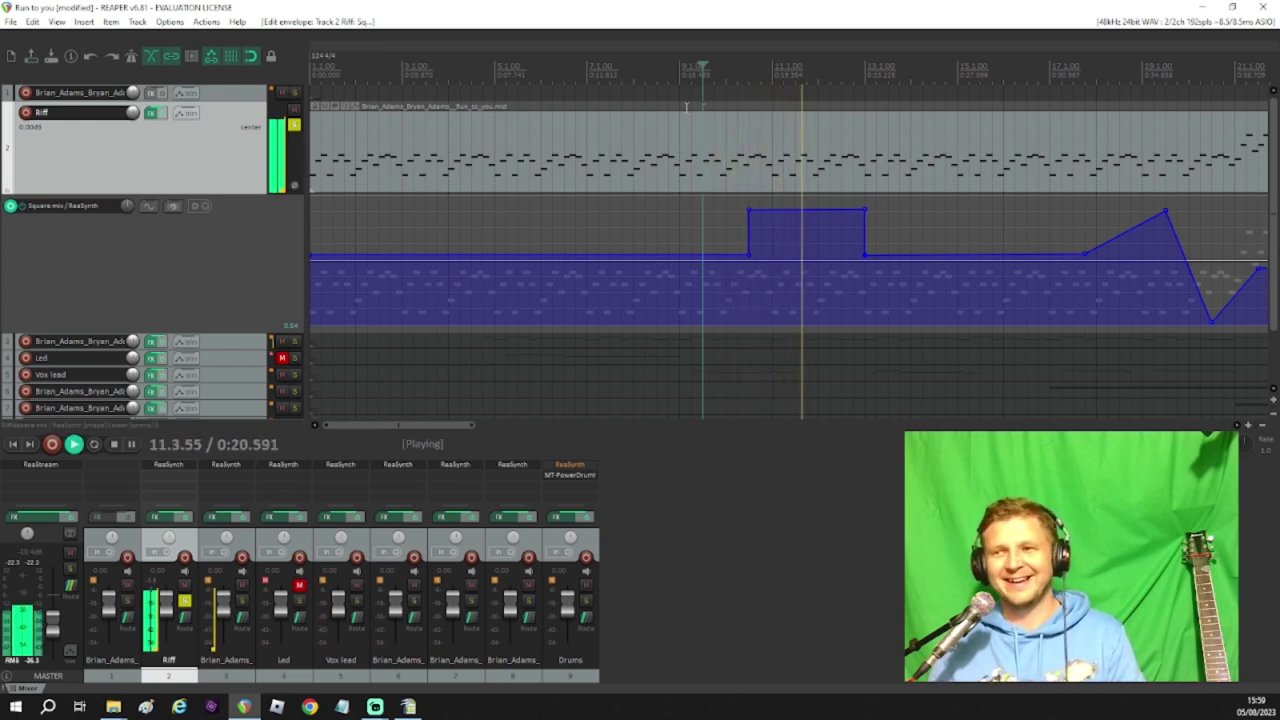
pyautogui.press('space')
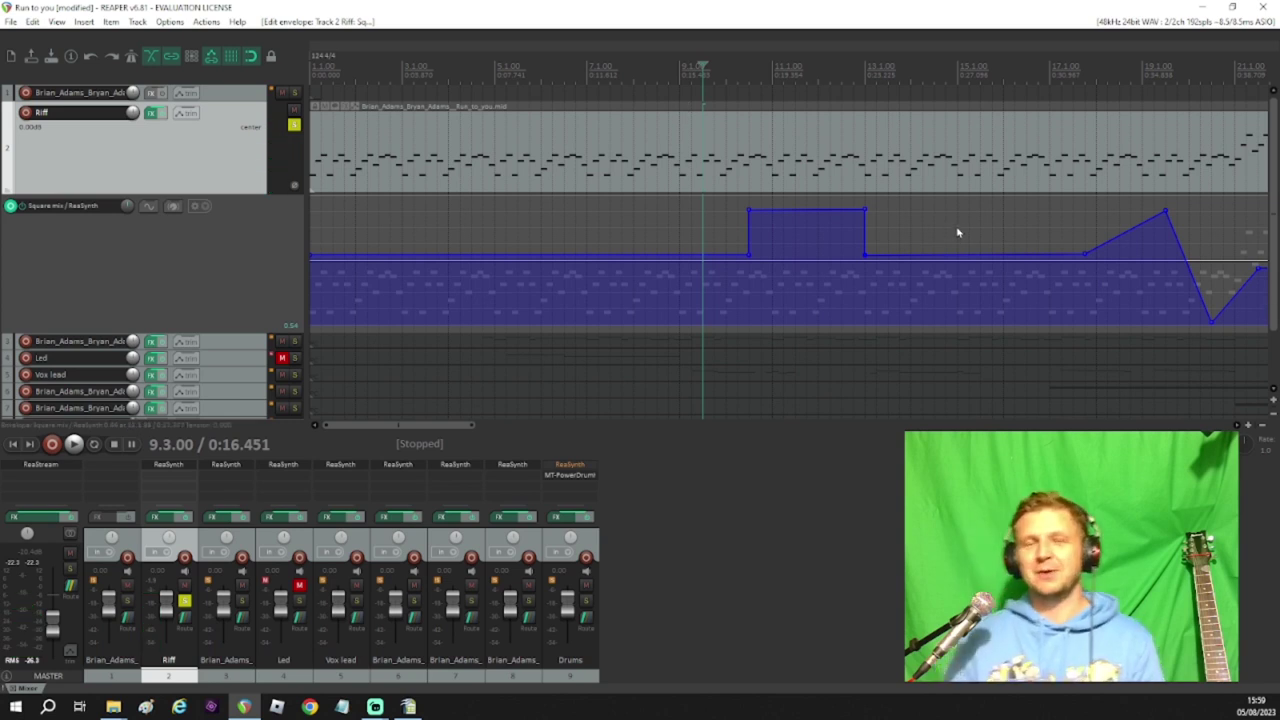